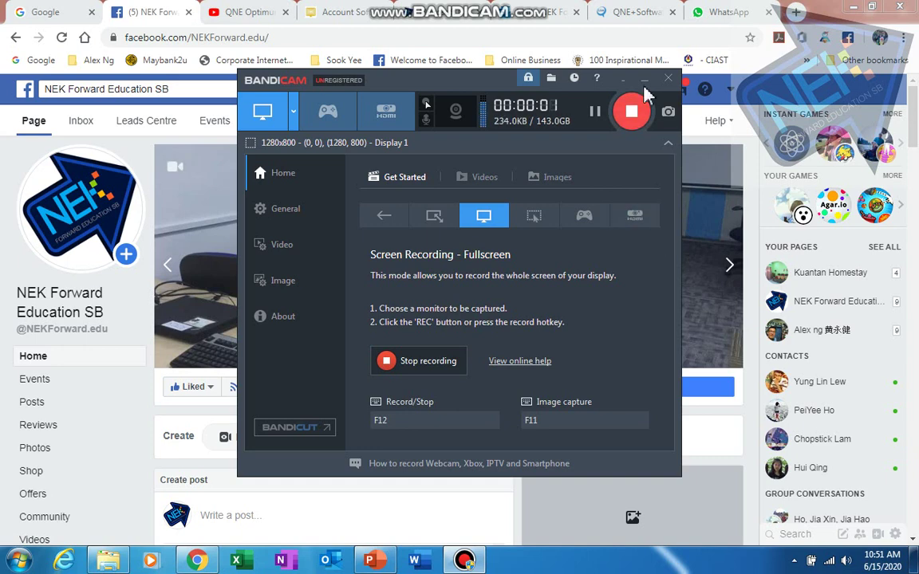
Hide the Bandicam recorder and bring the 'QnE Software installation' PowerPoint presentation to the front
left_click(644, 79)
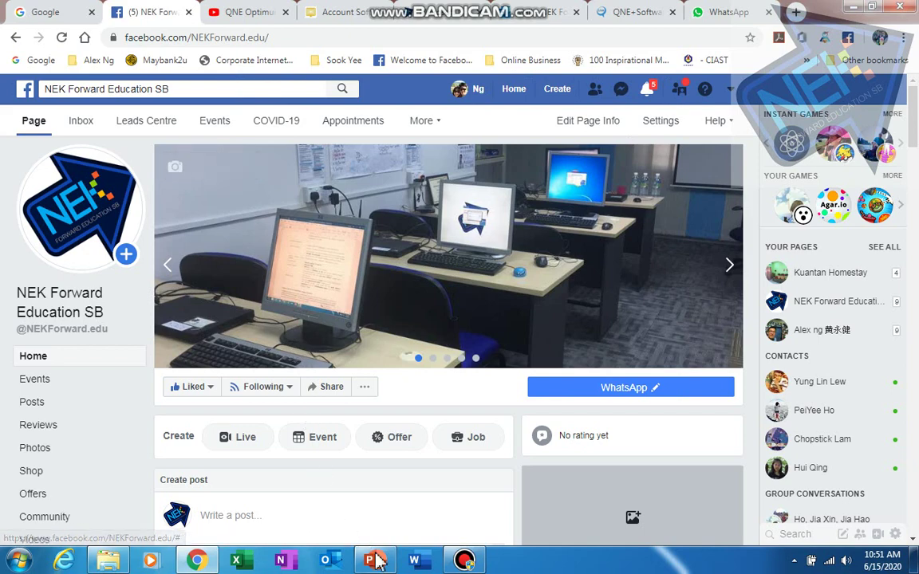
mouse_move(371, 558)
left_click(413, 492)
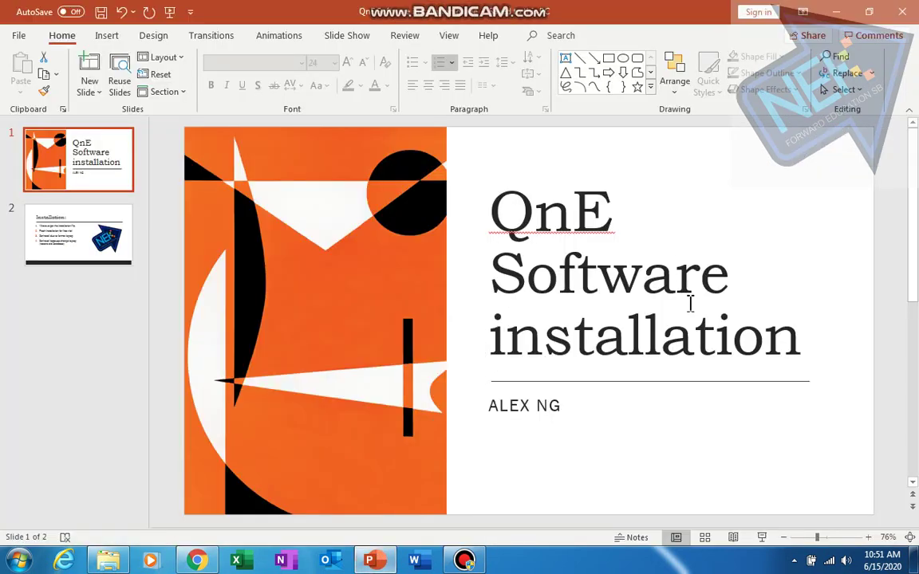
Highlight the free trial, format laptop and change laptop points on slide 2, then return to Chrome
left_click(97, 242)
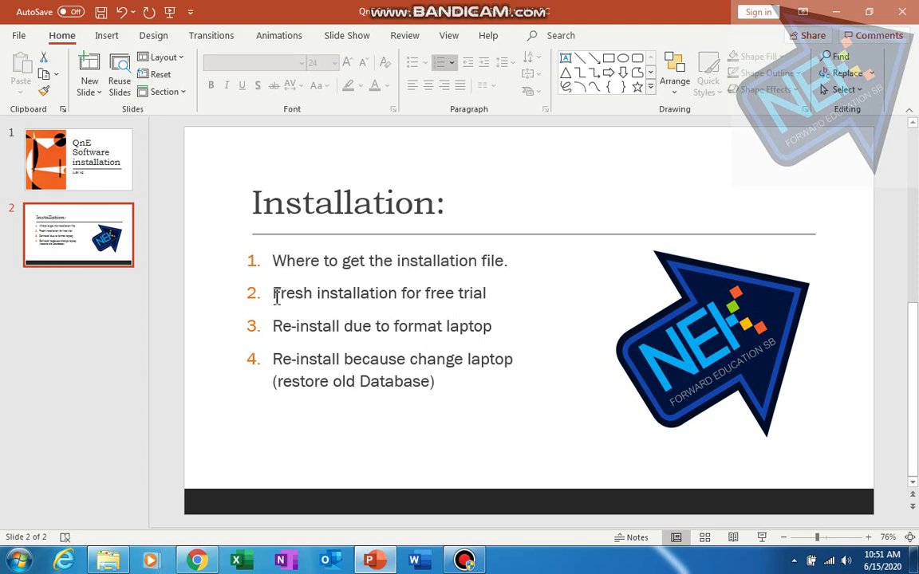
left_click_drag(274, 295, 499, 293)
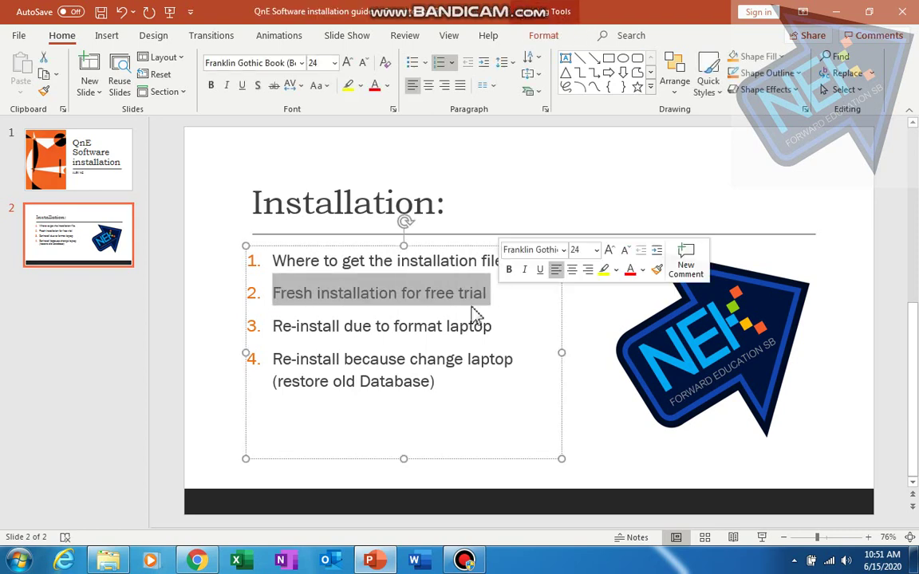
left_click_drag(276, 329, 490, 335)
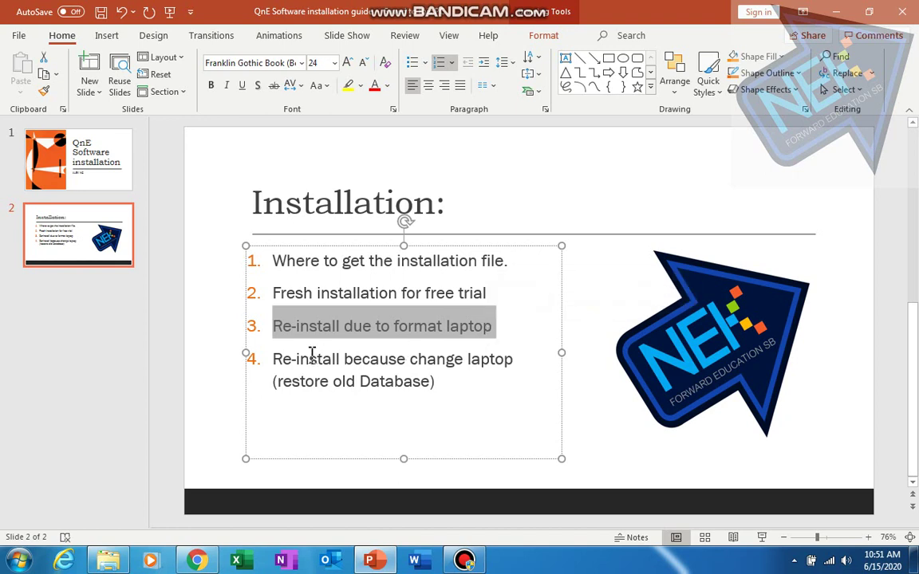
left_click_drag(274, 363, 507, 369)
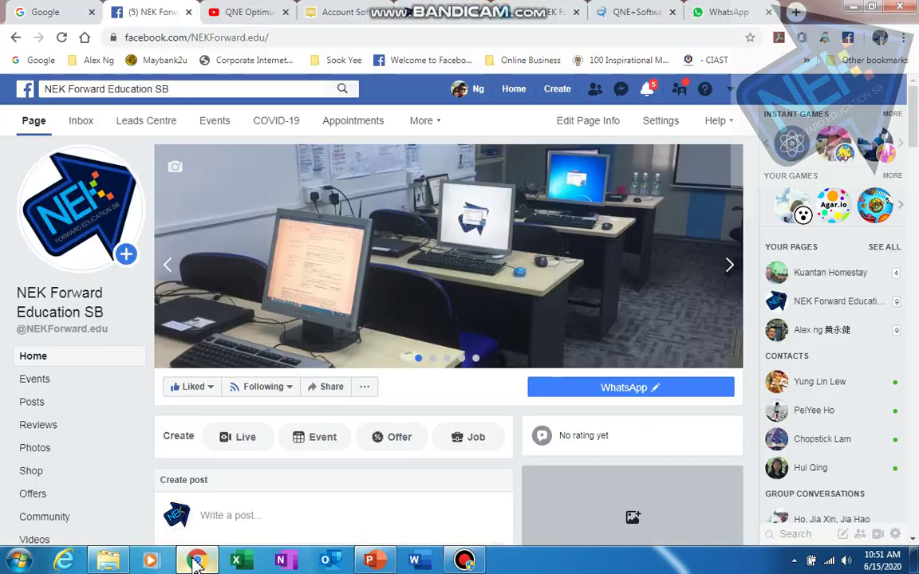
left_click(197, 560)
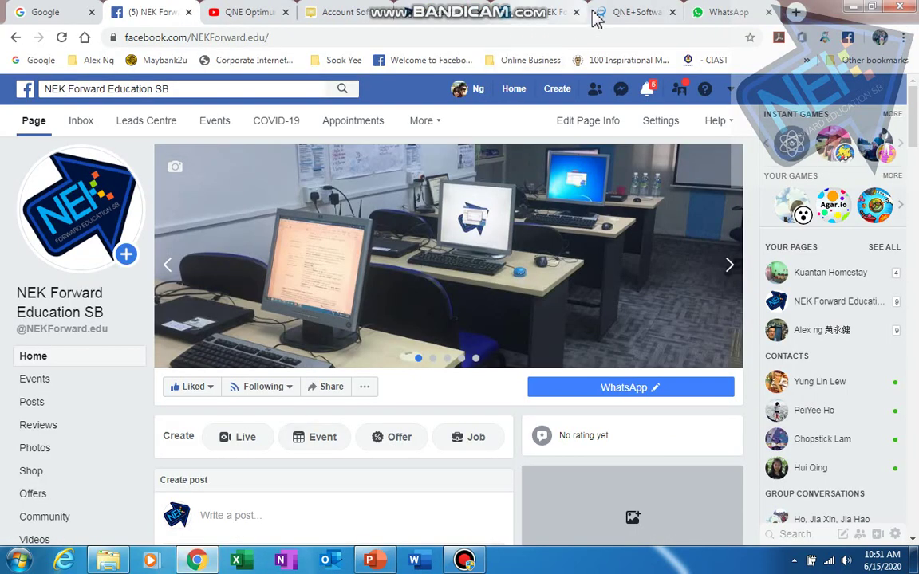
Follow the 'download' link for QNE OPTIMUM SETUP FILE V. 2019.0.0.0 on the QNE Account Software page
left_click(348, 15)
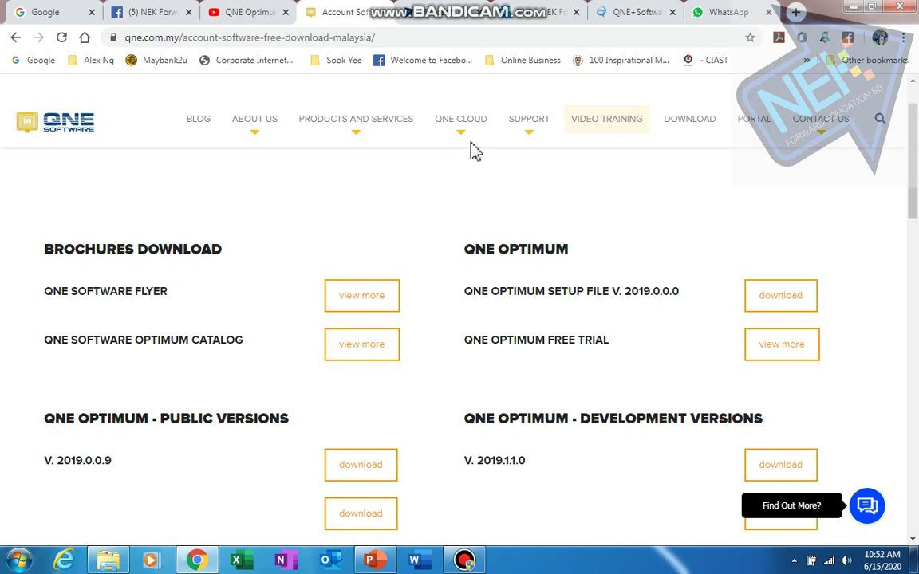
scroll(397, 370, "down", 1)
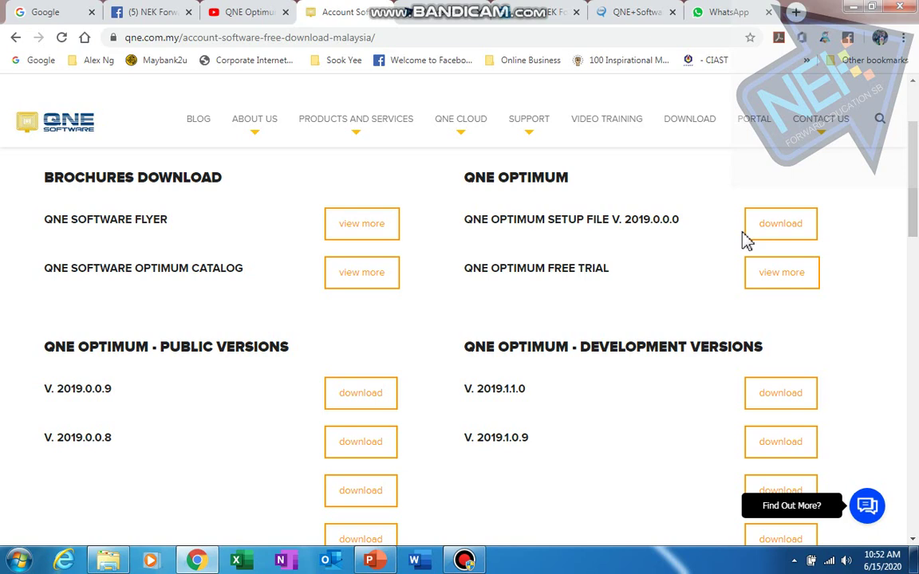
left_click(786, 231)
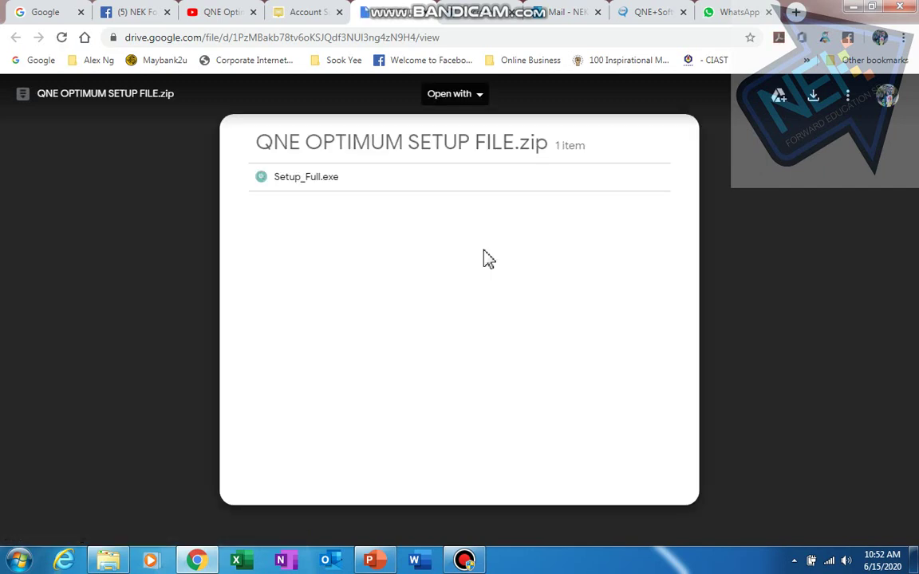
Download QNE OPTIMUM SETUP FILE.zip (568M) from Drive, bypassing the virus-scan warning
left_click(813, 99)
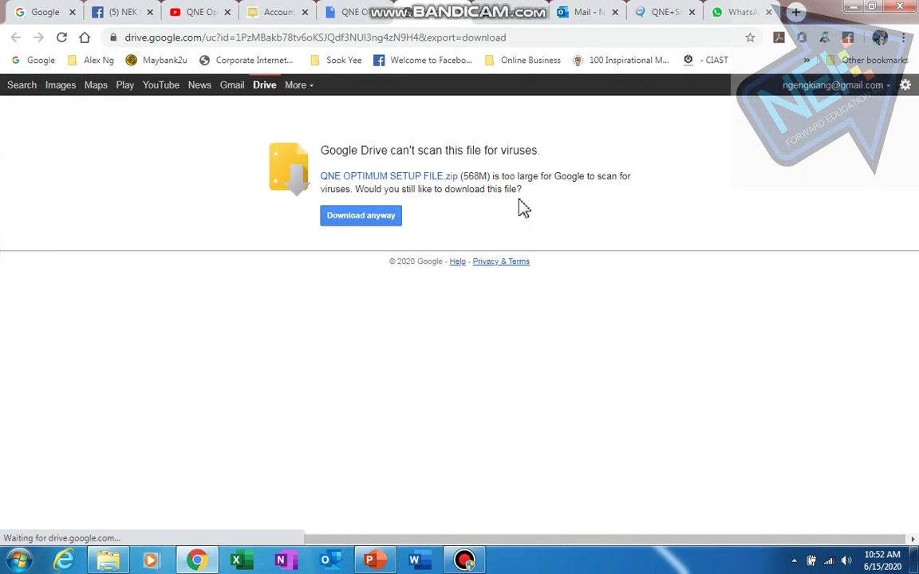
left_click(357, 220)
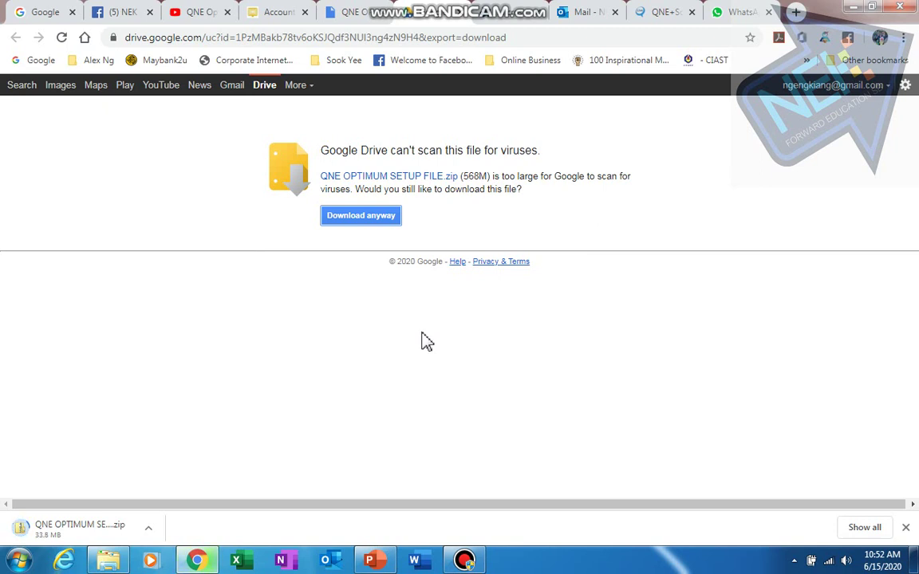
left_click(465, 558)
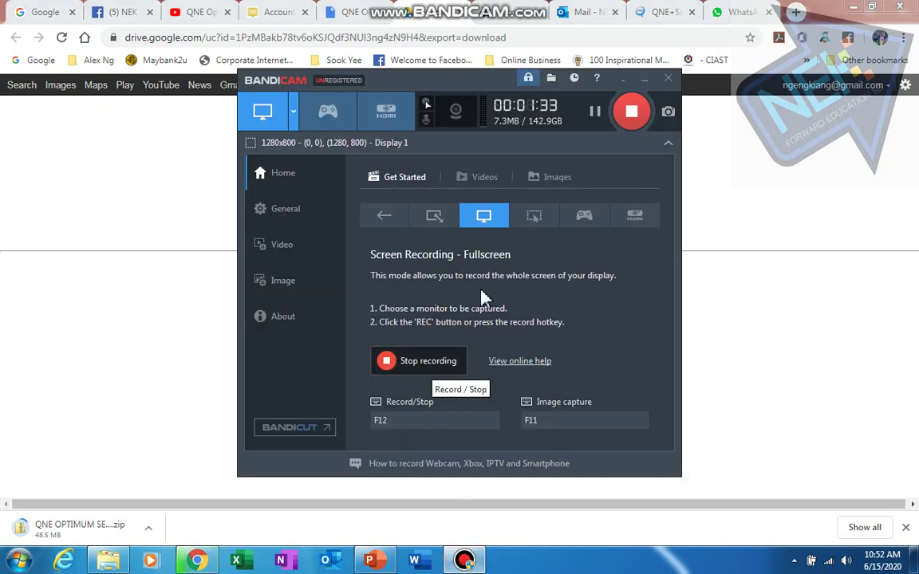
Open the downloaded QNE OPTIMUM SETUP FILE zip and select the Setup_Full application
left_click(644, 82)
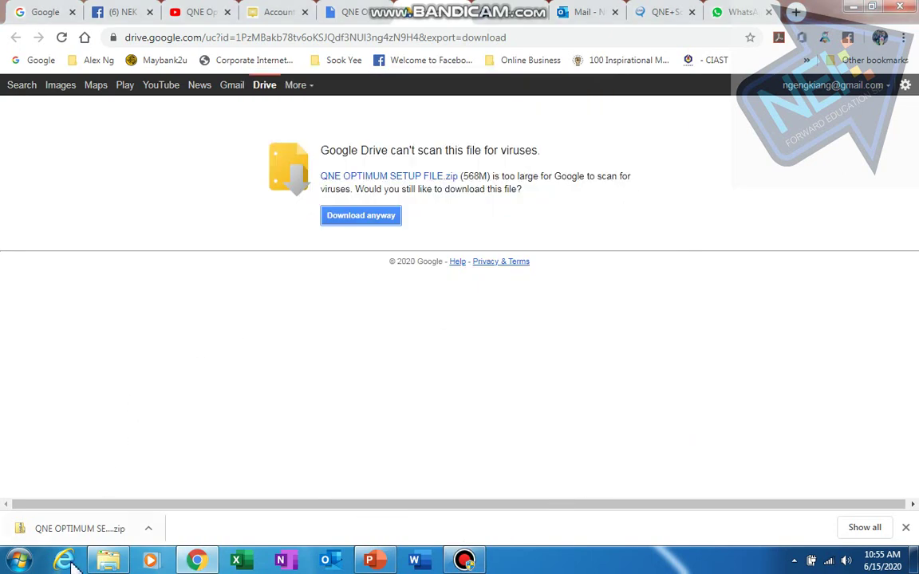
left_click(84, 534)
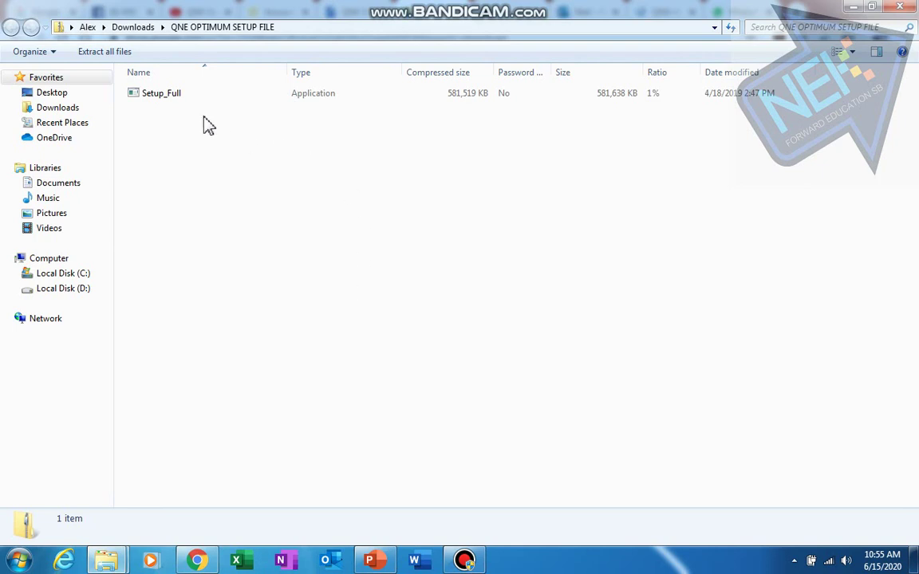
left_click(168, 104)
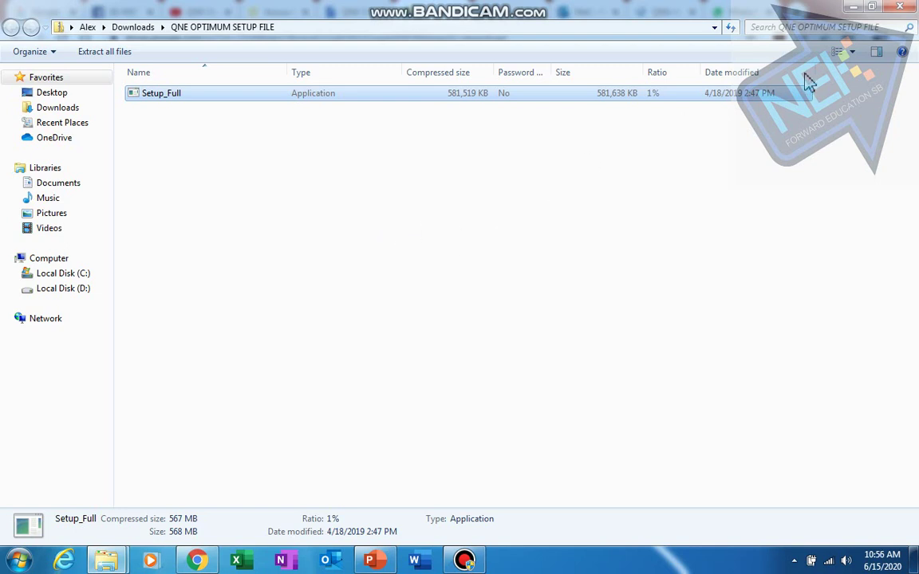
View the Computer's system properties and let Setup_Full run despite the unknown-publisher warning
right_click(60, 265)
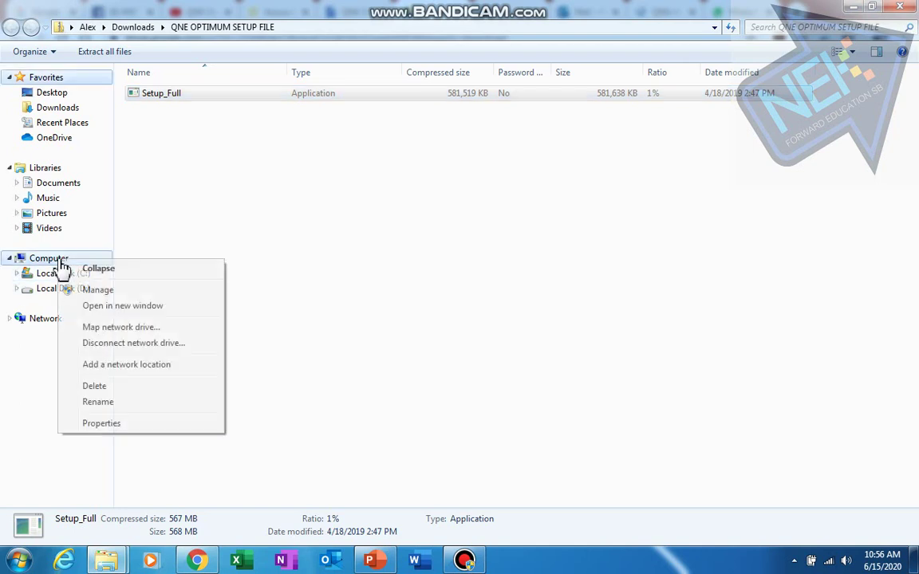
left_click(98, 423)
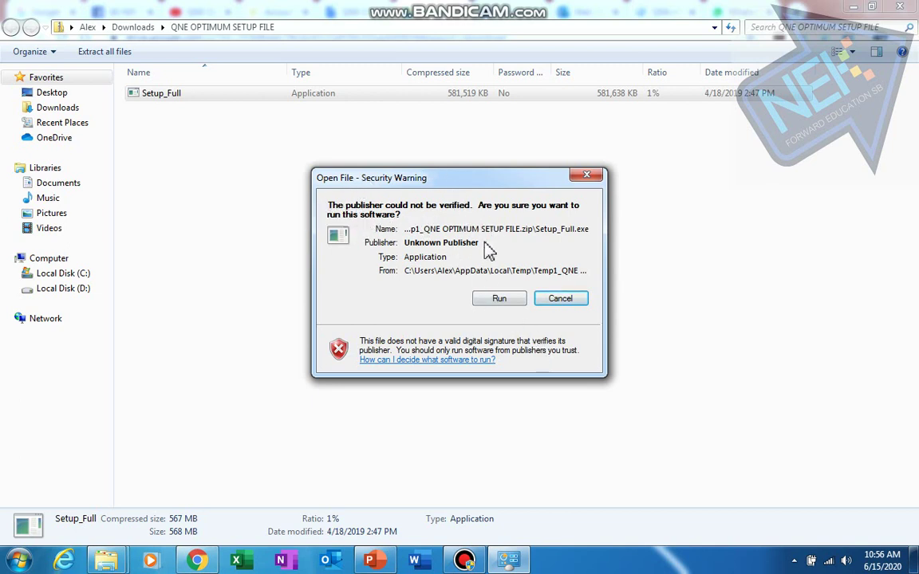
left_click(510, 303)
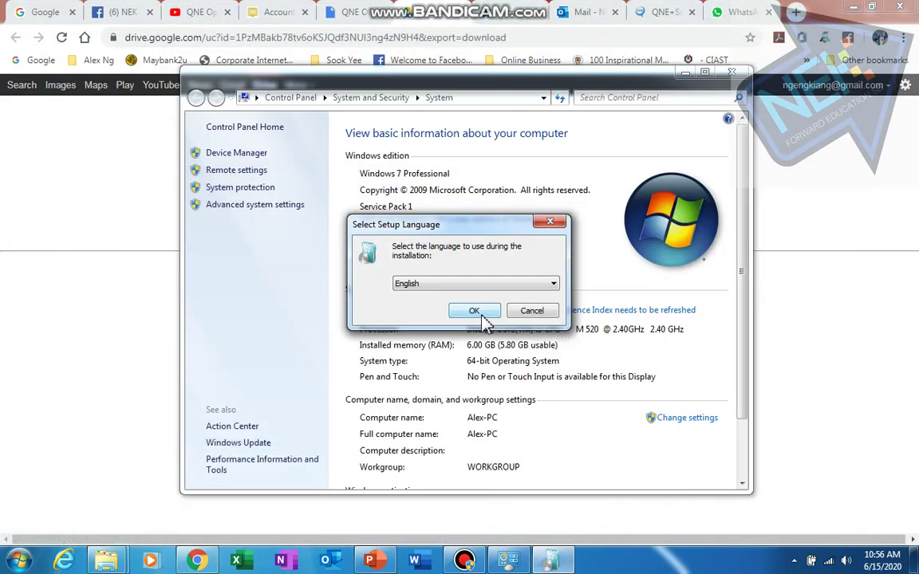
Confirm English as setup language, close the System window and minimize everything to the desktop
left_click(479, 312)
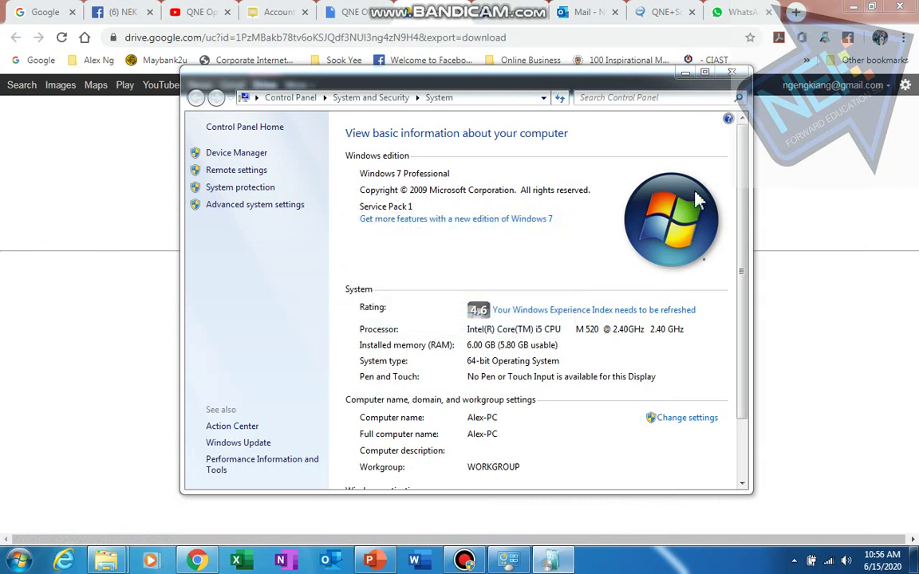
left_click(731, 75)
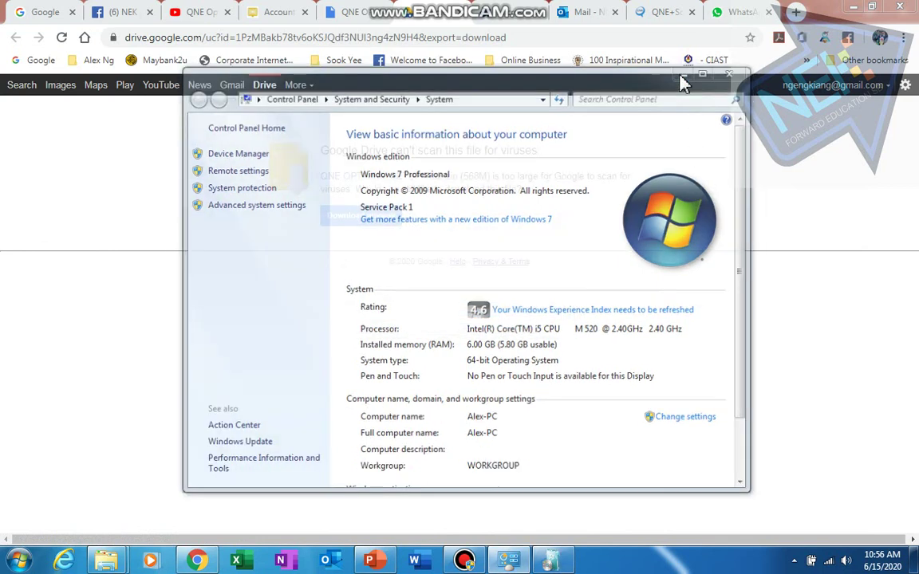
left_click(852, 7)
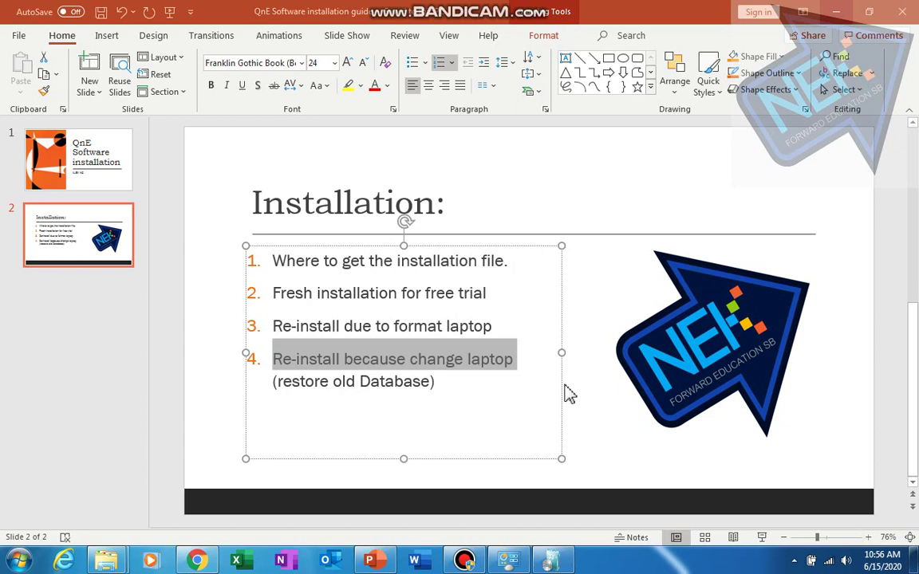
left_click(915, 564)
left_click(914, 565)
left_click(914, 564)
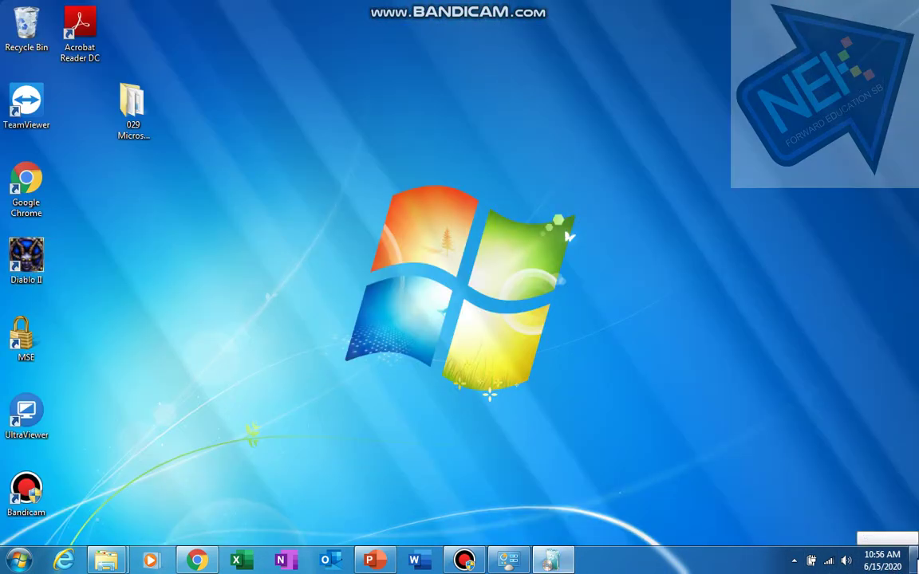
Accept the licence agreement and keep C:\QNE Business Solutions as the install folder
left_click(914, 564)
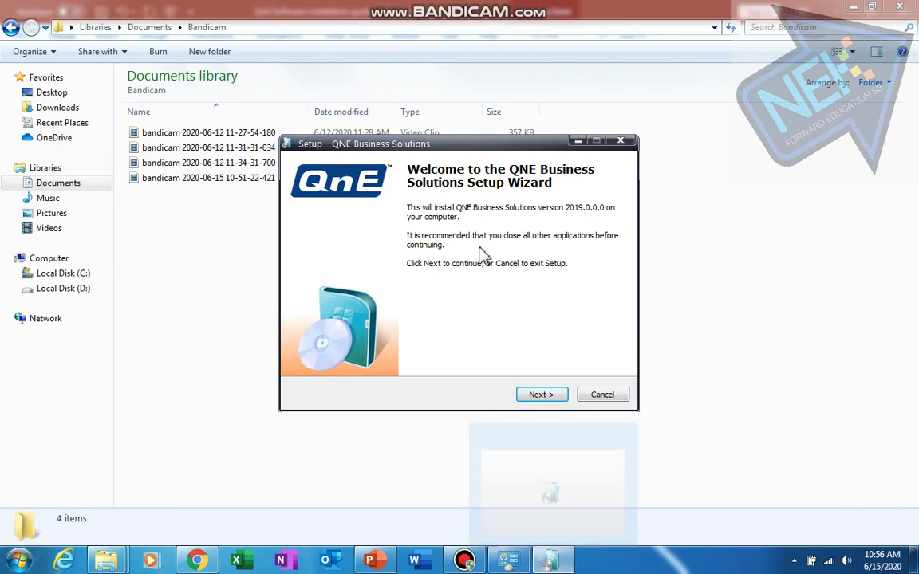
left_click(556, 399)
left_click(349, 346)
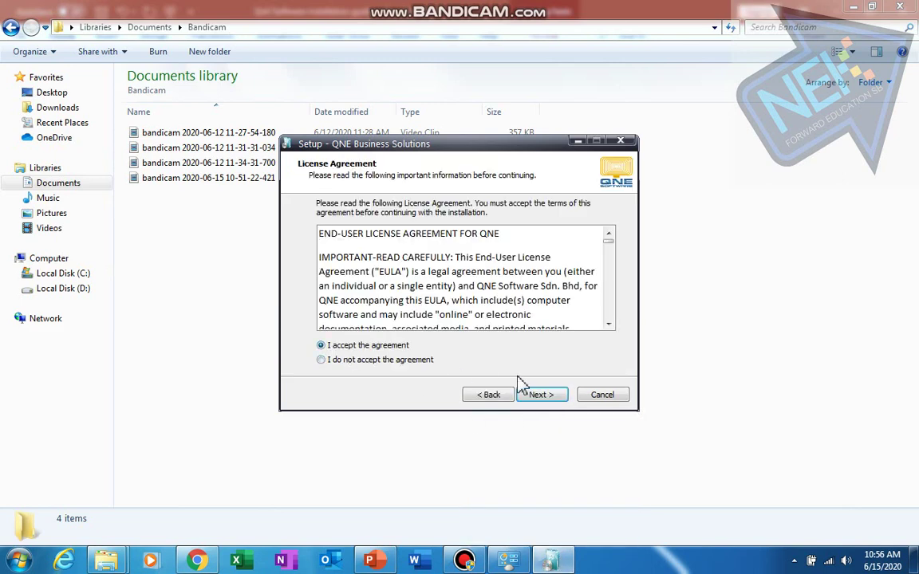
left_click(546, 396)
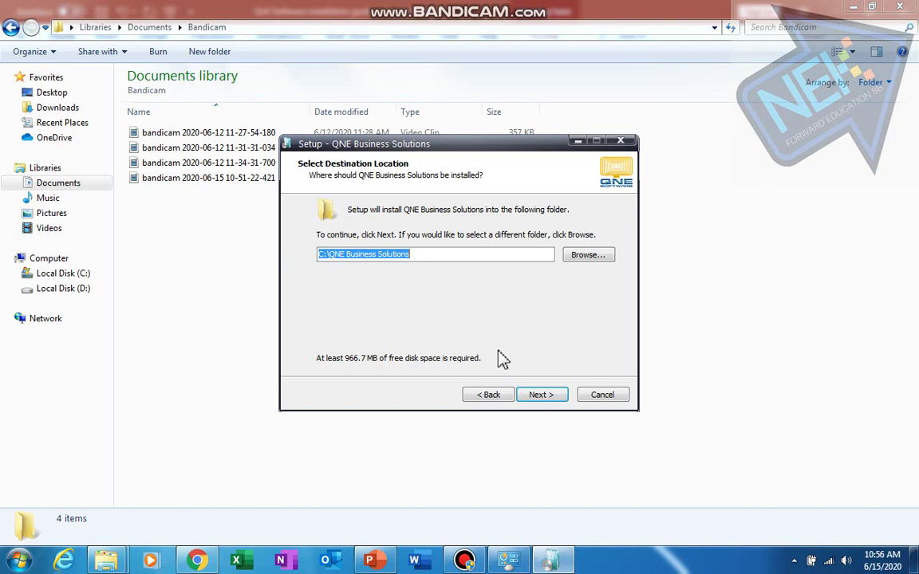
left_click(549, 404)
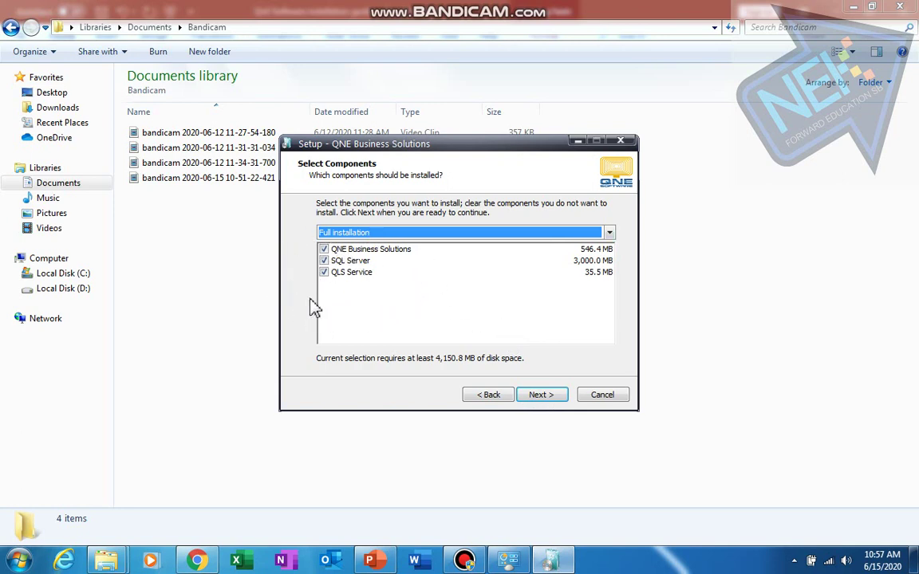
Keep SQL Server checked for Full installation and start extracting the setup files
left_click(325, 261)
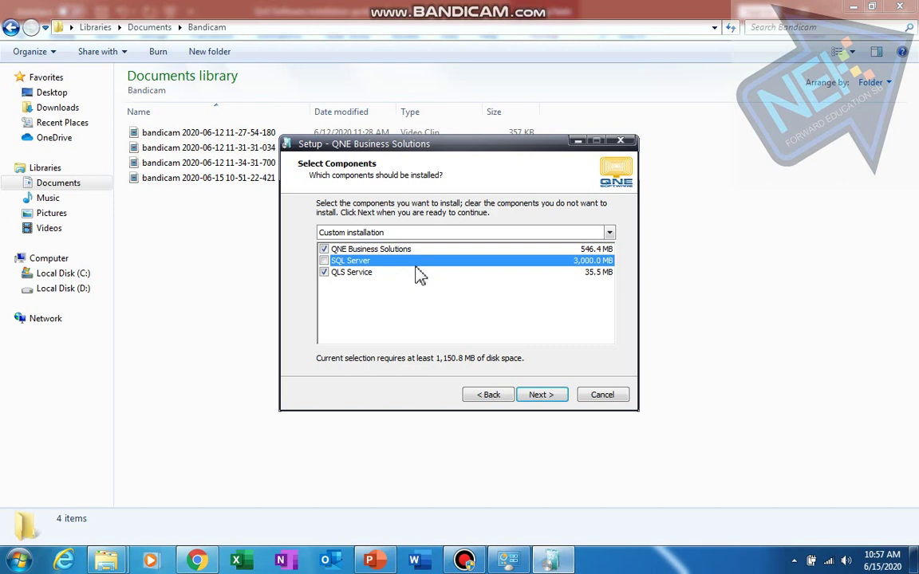
left_click(324, 260)
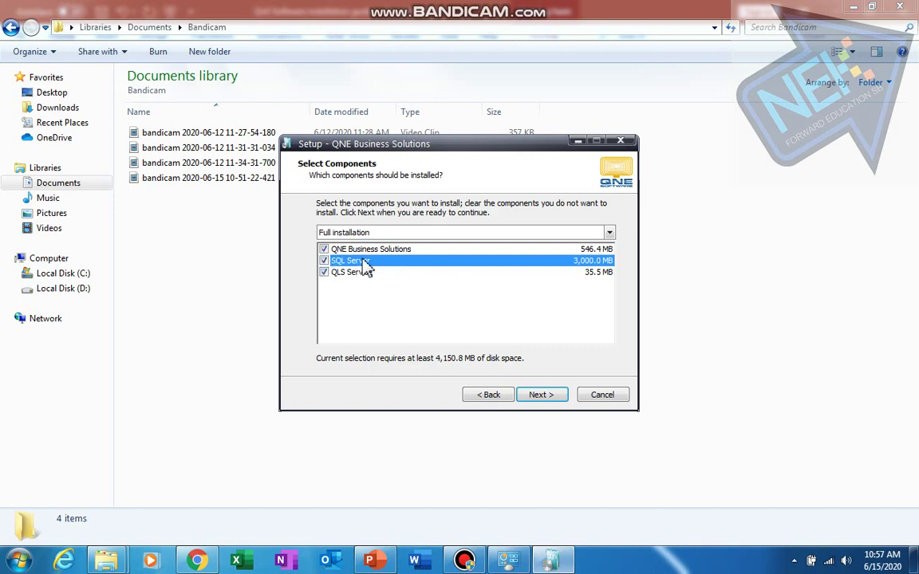
left_click(548, 400)
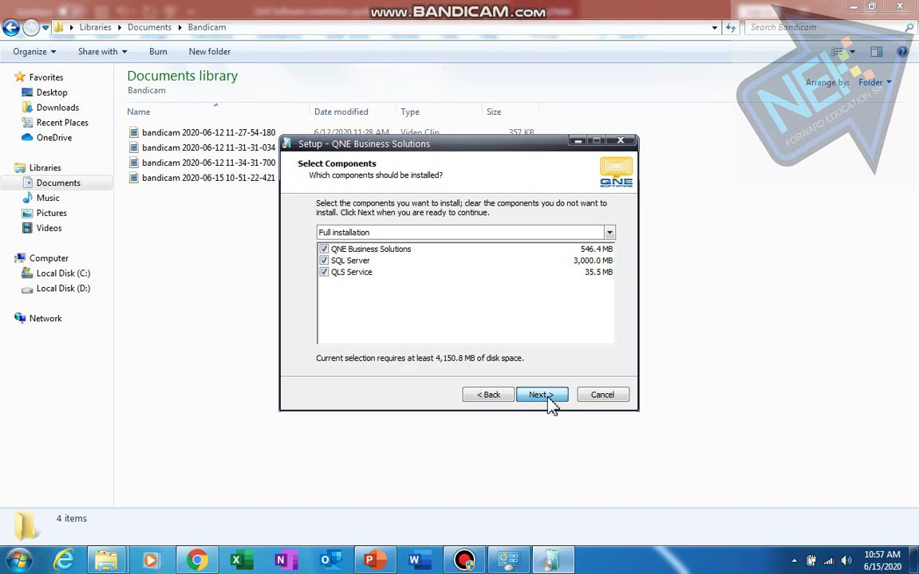
left_click(548, 404)
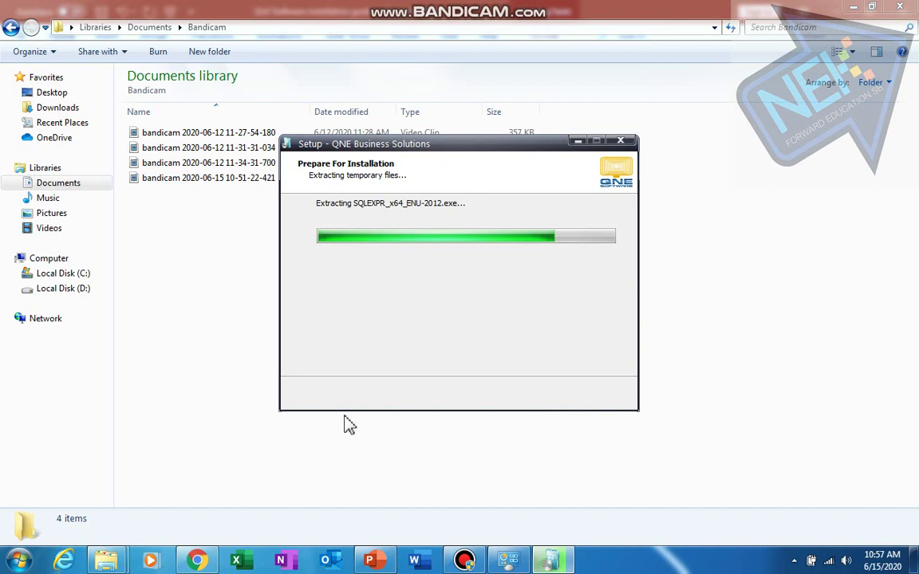
mouse_move(466, 558)
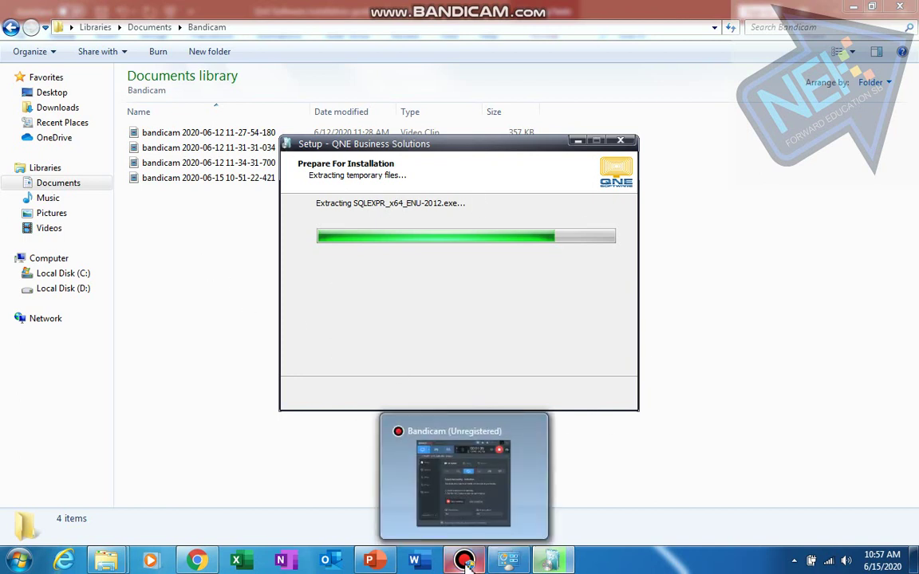